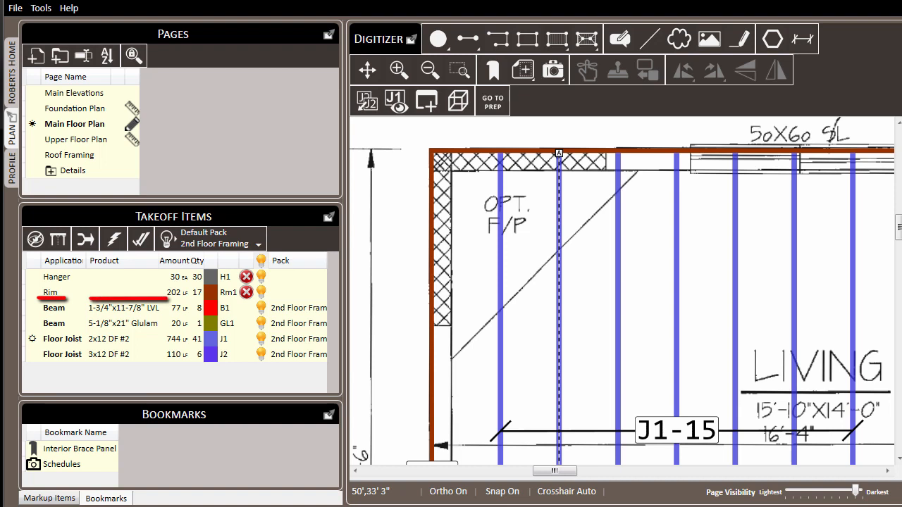
# Step: Assign the 2x12 DF #2 product to the Rim takeoff item
pyautogui.rightClick(106, 293)
pyautogui.moveTo(137, 316)
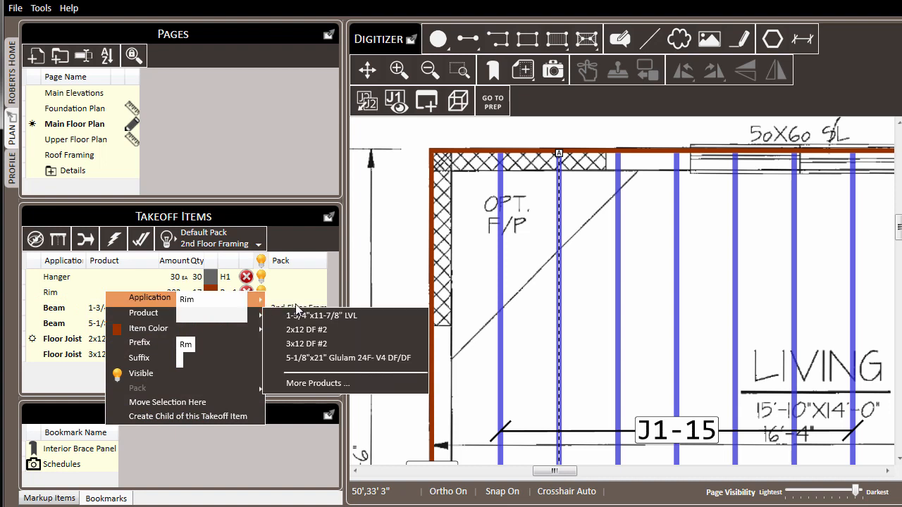
pyautogui.click(334, 385)
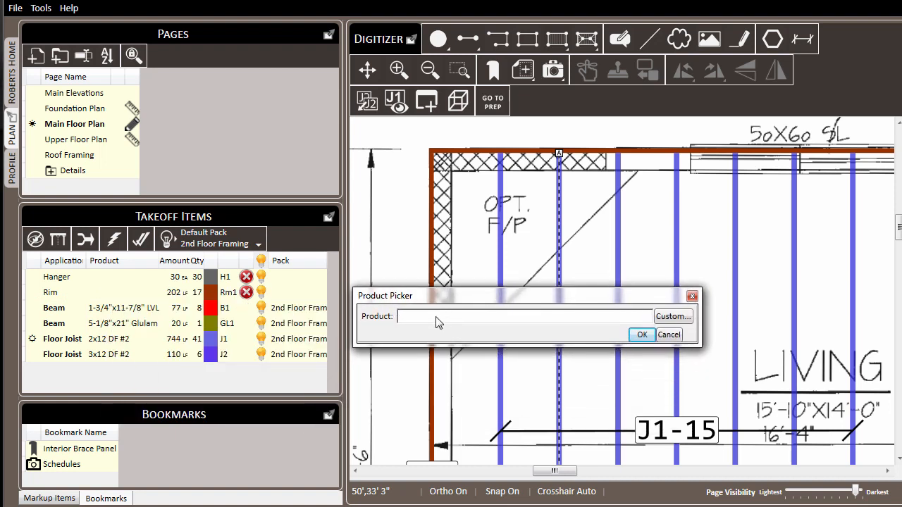
pyautogui.click(437, 320)
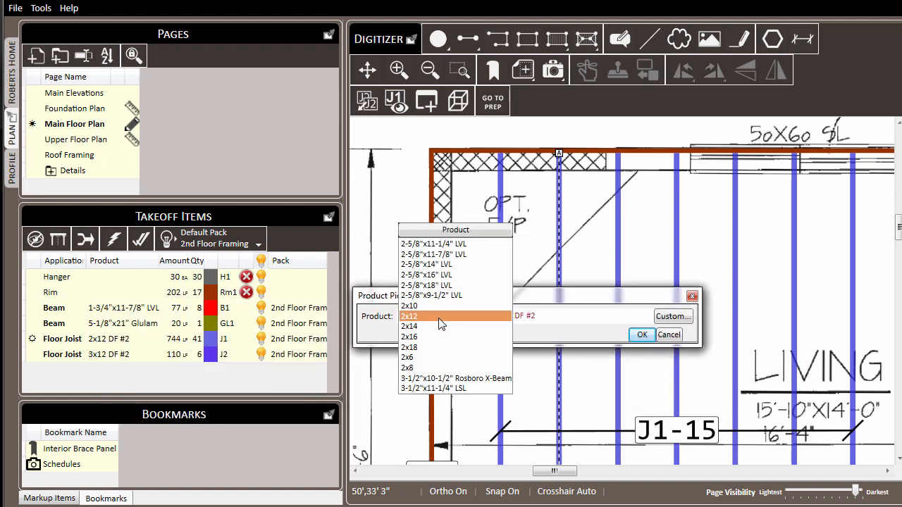
pyautogui.click(441, 323)
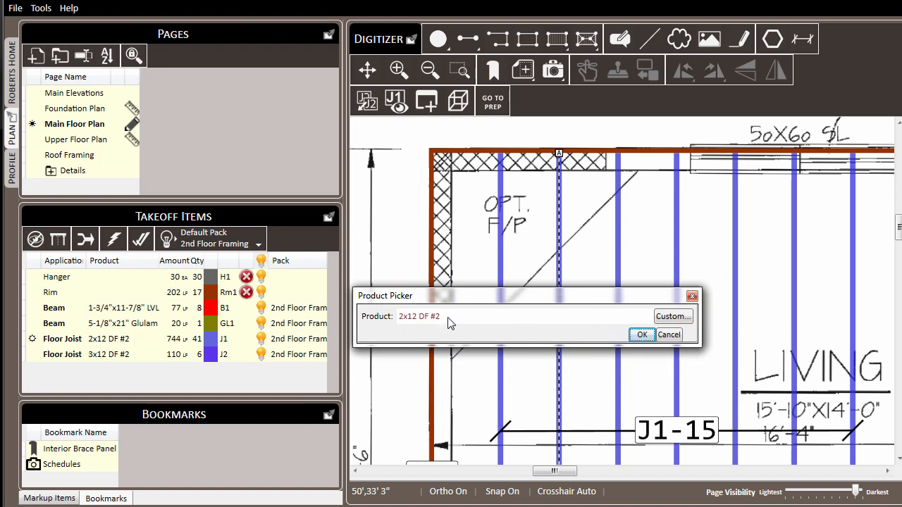
pyautogui.click(642, 336)
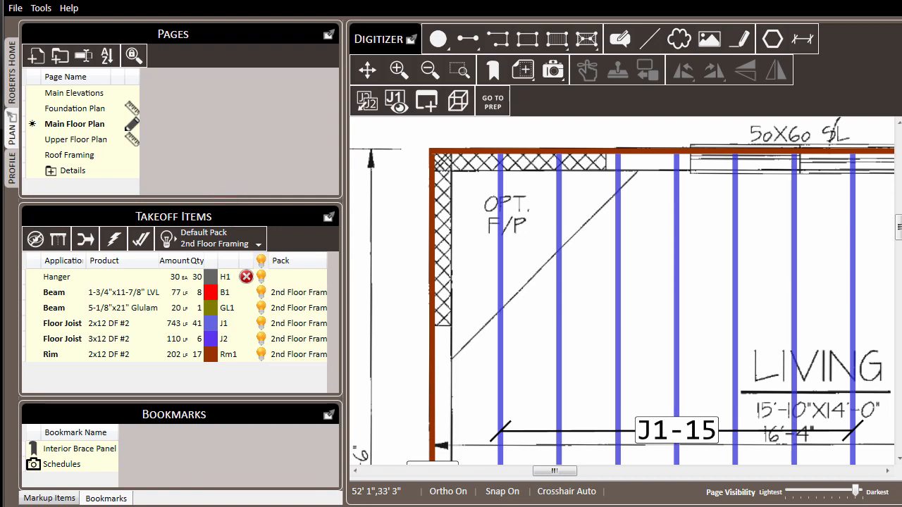
# Step: Remove the rim edges from the floor container section above the 16' x 8' garage door
pyautogui.scroll(-5, 479, 222)
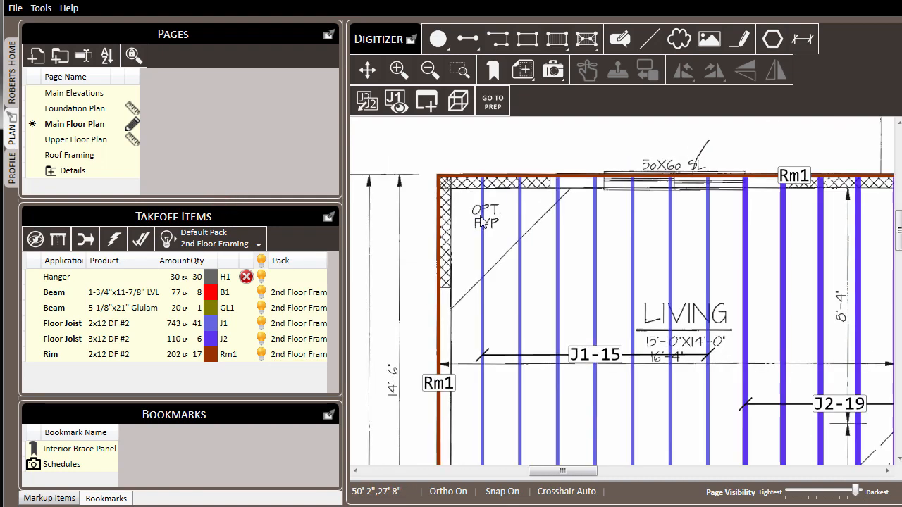
pyautogui.moveTo(696, 334); pyautogui.dragTo(659, 204)
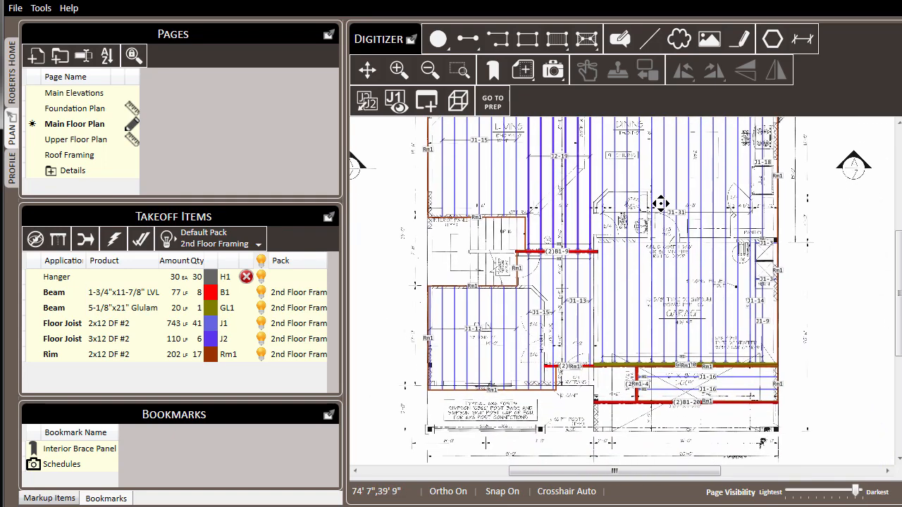
pyautogui.scroll(5, 725, 342)
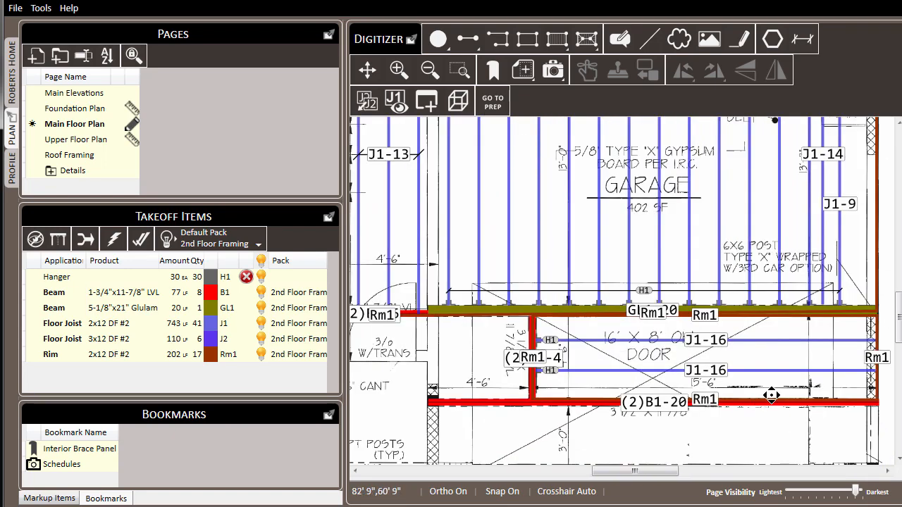
pyautogui.moveTo(685, 352); pyautogui.dragTo(659, 344)
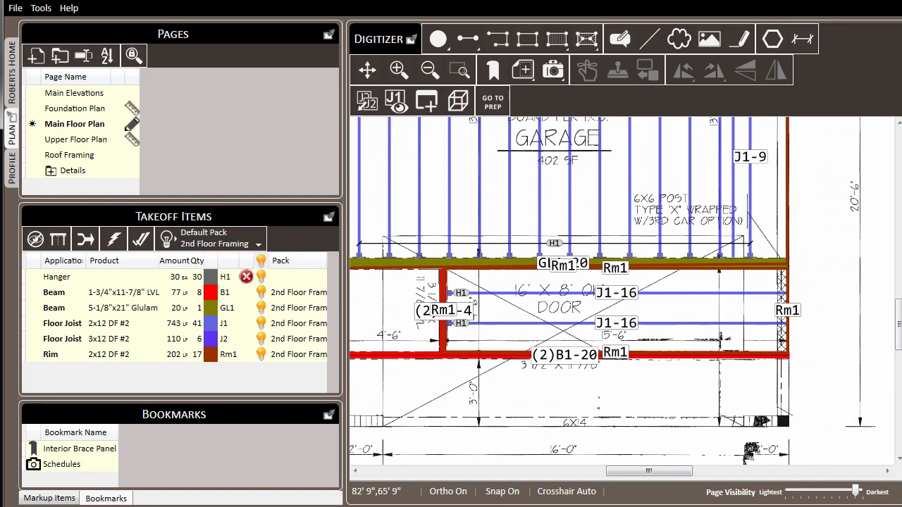
pyautogui.moveTo(570, 430); pyautogui.dragTo(521, 363)
pyautogui.rightClick(455, 219)
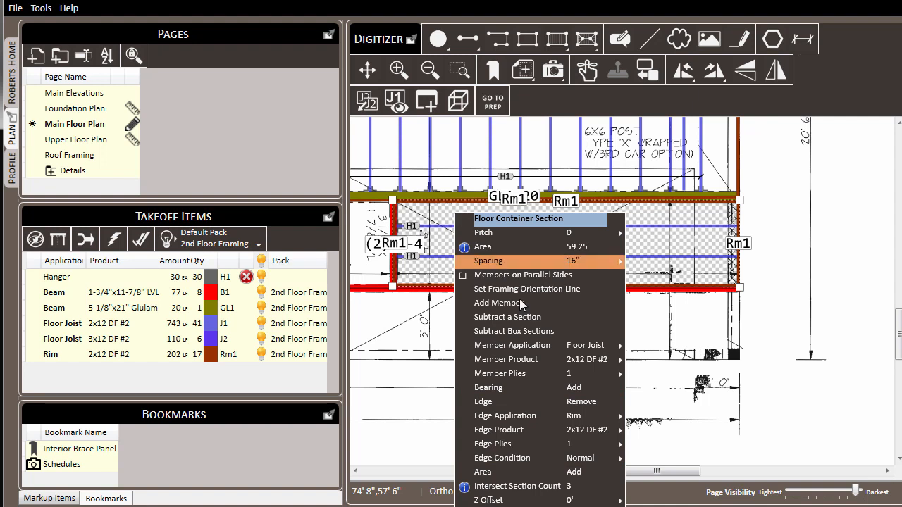
pyautogui.click(610, 401)
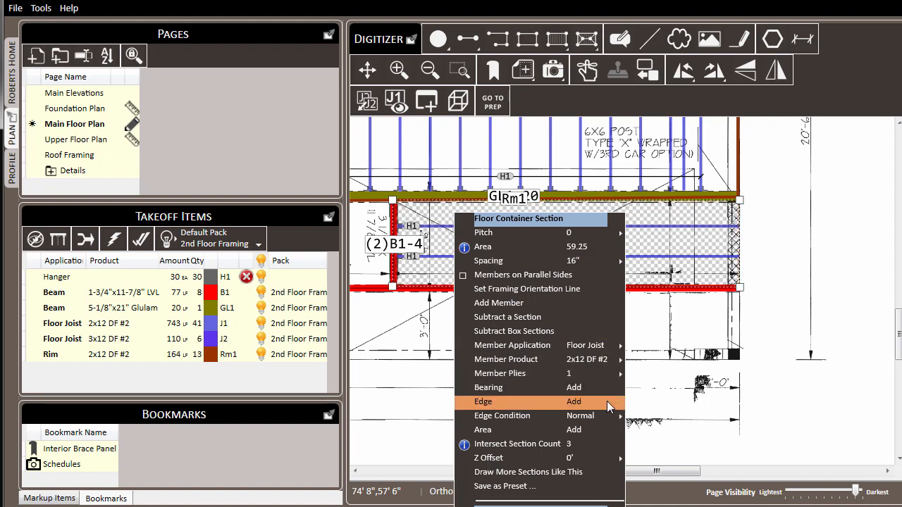
pyautogui.click(817, 359)
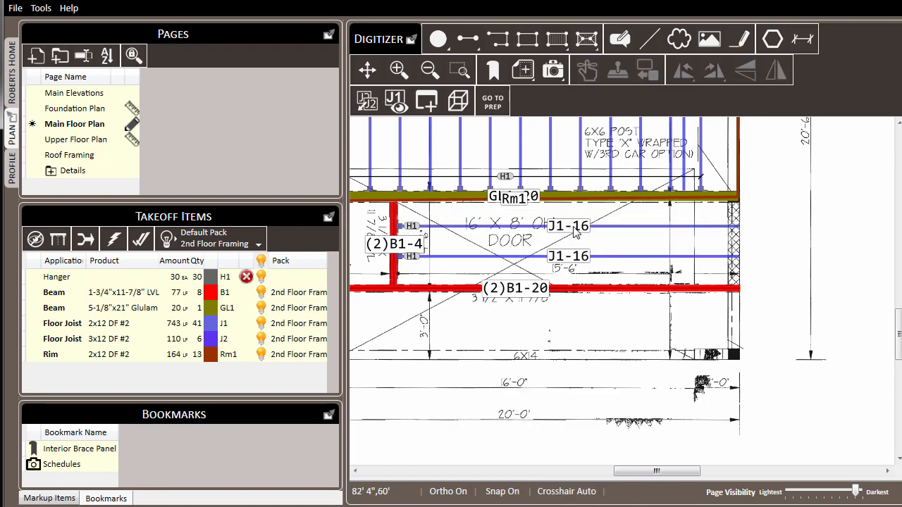
# Step: Add an edge only along the right exterior wall side of the floor section above the garage door
pyautogui.scroll(1, 500, 196)
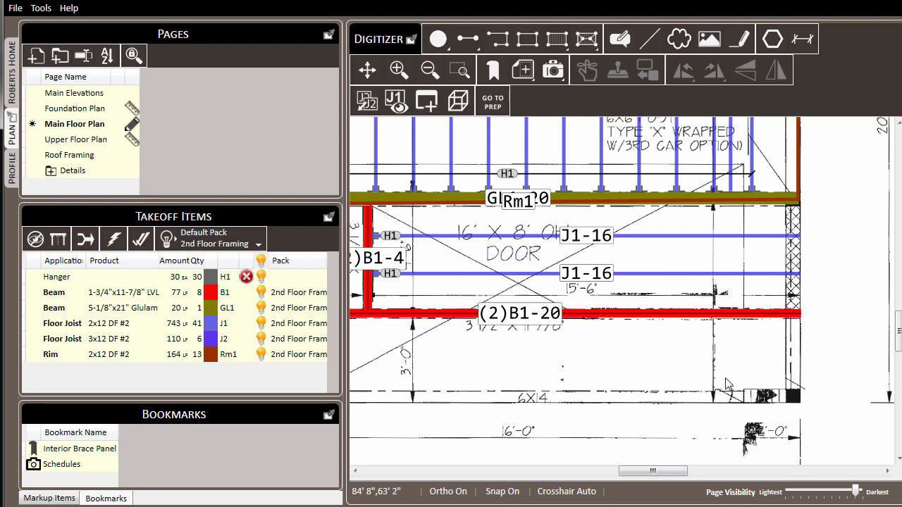
pyautogui.scroll(3, 832, 238)
pyautogui.moveTo(832, 239); pyautogui.dragTo(707, 237)
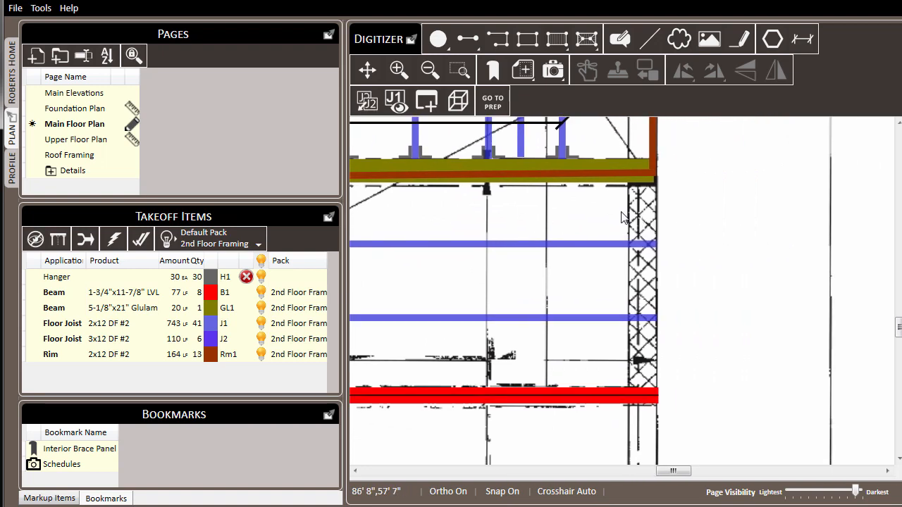
pyautogui.click(643, 218)
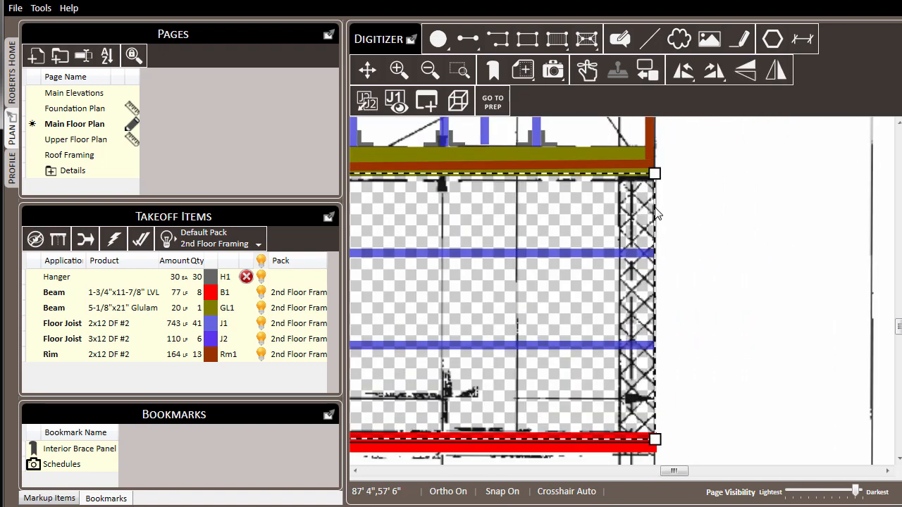
pyautogui.rightClick(655, 209)
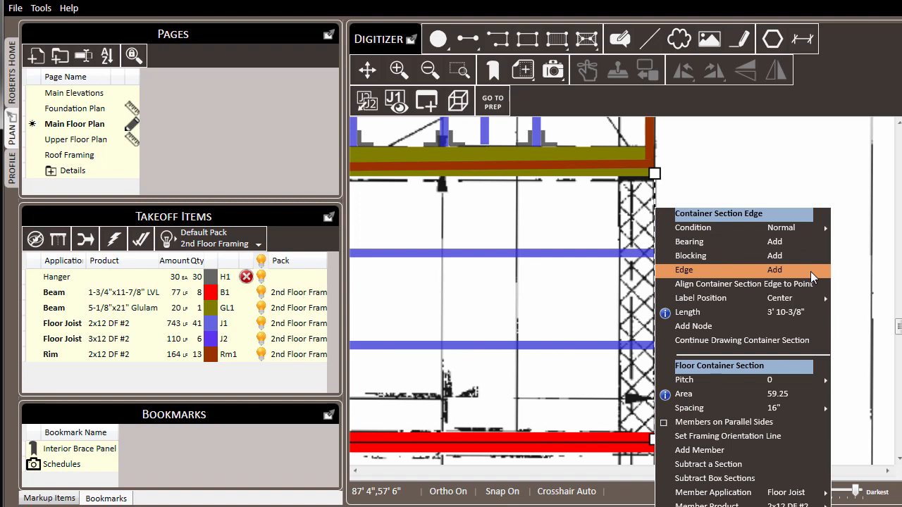
pyautogui.click(812, 275)
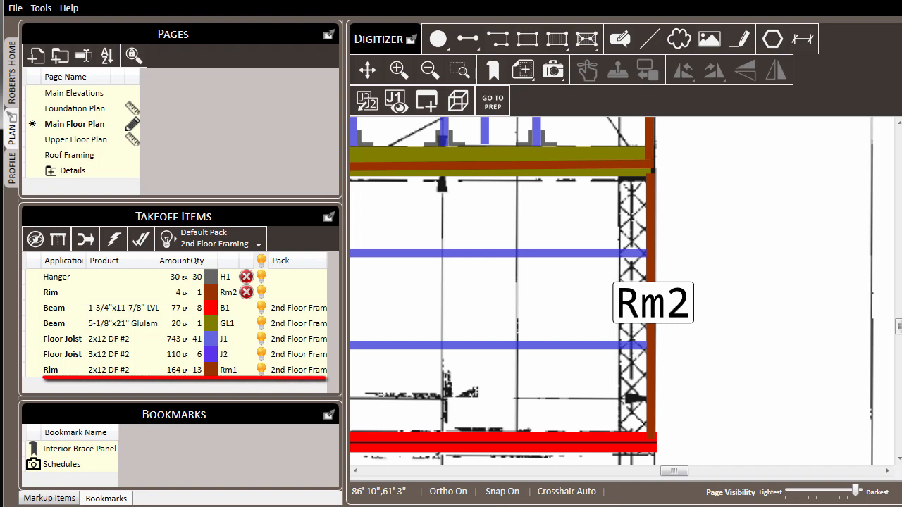
# Step: Move the newly added Rm2 rim into the existing 2x12 DF #2 rim takeoff item
pyautogui.click(106, 295)
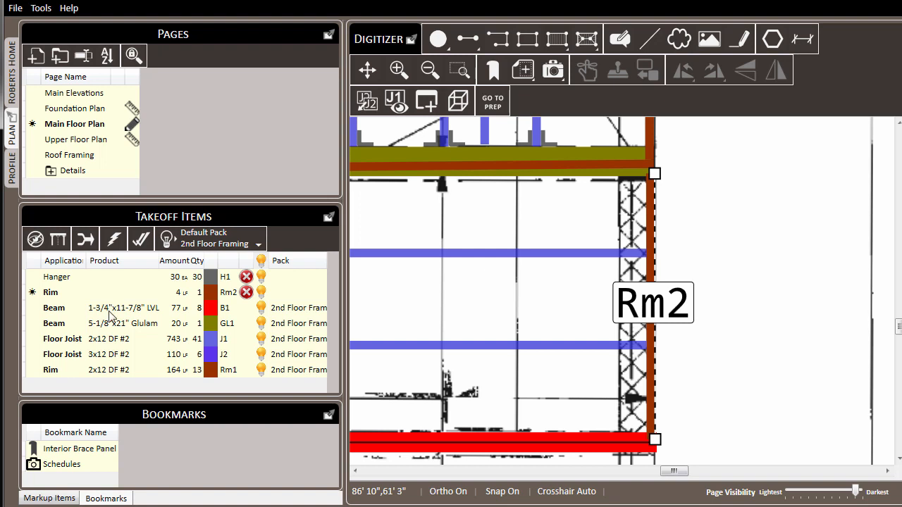
pyautogui.rightClick(109, 377)
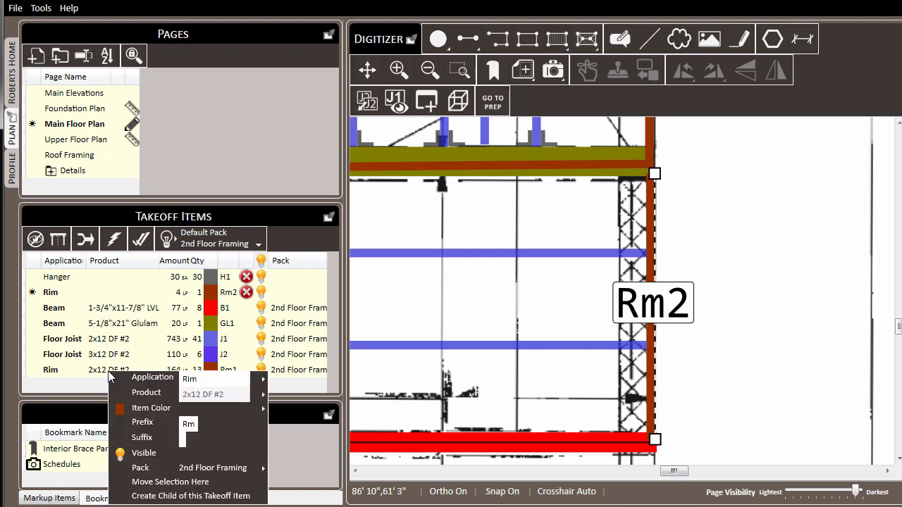
pyautogui.click(250, 482)
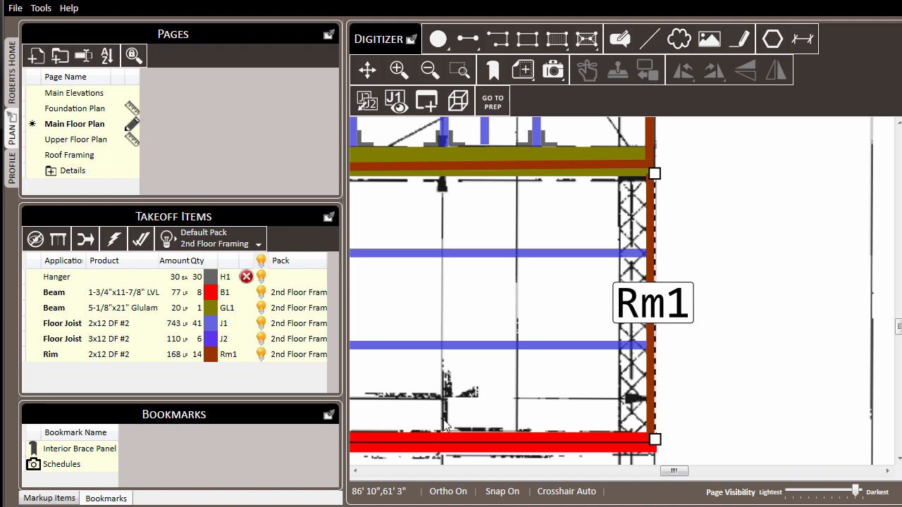
# Step: Delete the Rm1 rim that runs along the GL1 glulam beam at the garage
pyautogui.scroll(-2, 824, 294)
pyautogui.scroll(-1, 823, 294)
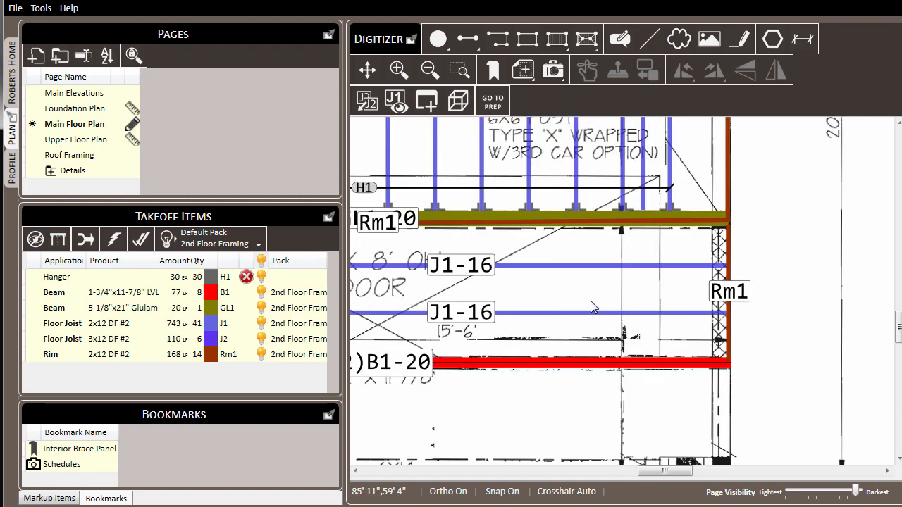
pyautogui.moveTo(595, 308); pyautogui.dragTo(628, 314)
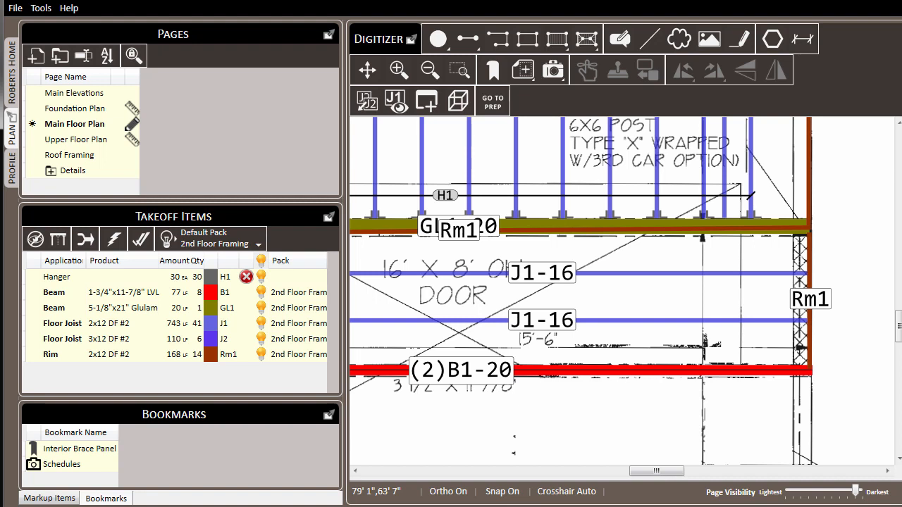
pyautogui.click(462, 238)
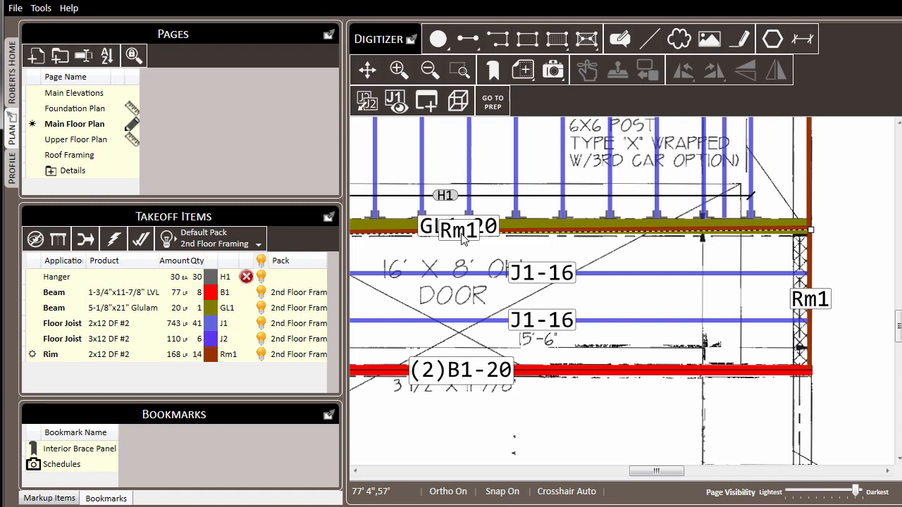
pyautogui.press('Delete')
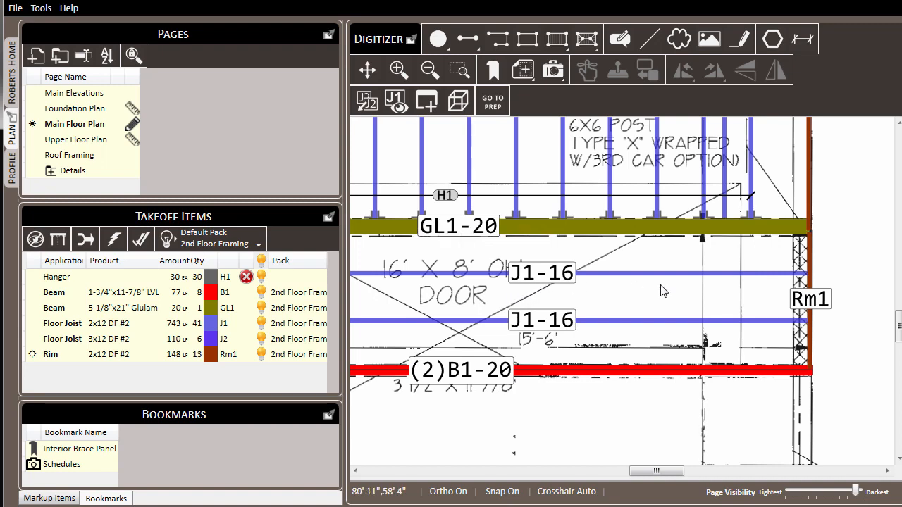
# Step: Draw two connected line segments at the entry, about 4 ft across the doorway and about 2 ft down to the garage beam
pyautogui.scroll(-3, 585, 331)
pyautogui.moveTo(549, 340); pyautogui.dragTo(614, 400)
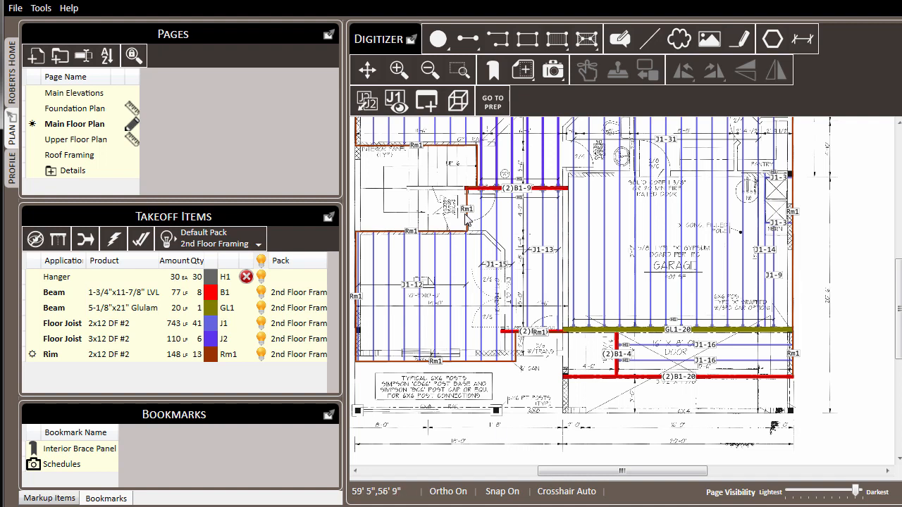
pyautogui.click(465, 43)
pyautogui.scroll(4, 506, 361)
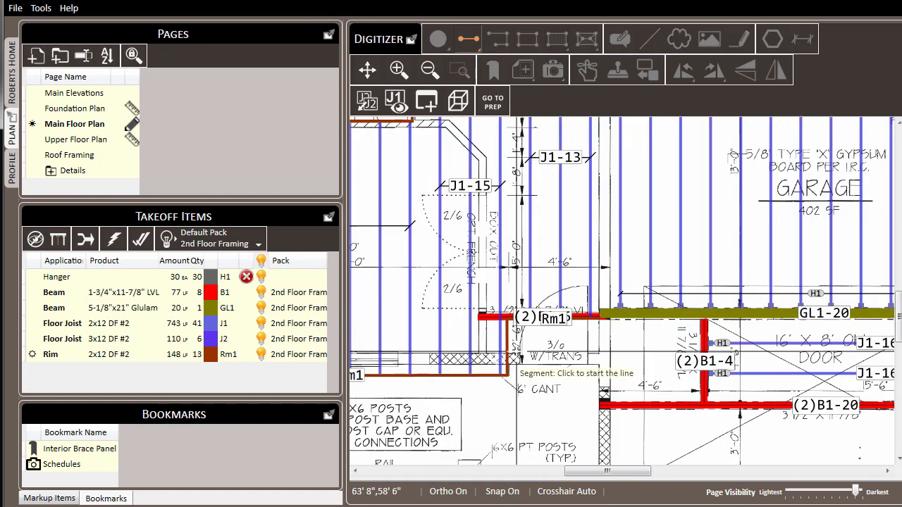
pyautogui.click(512, 365)
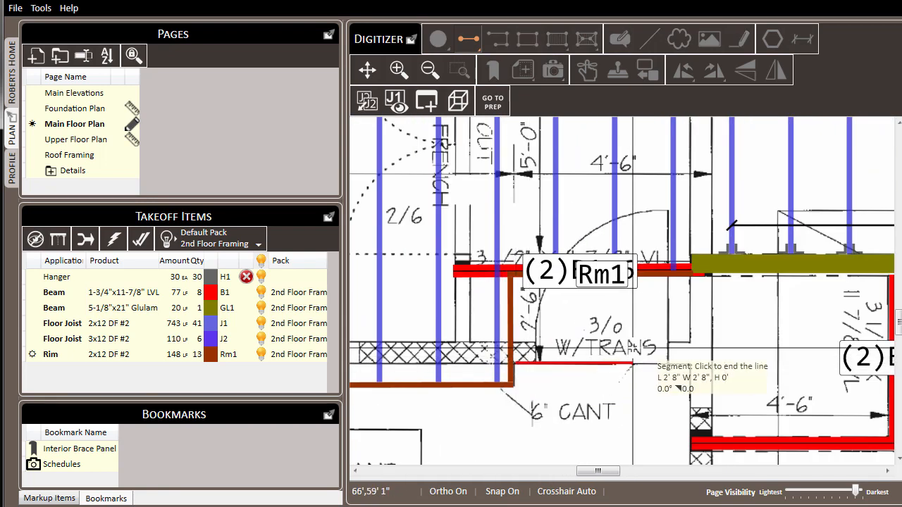
pyautogui.click(690, 364)
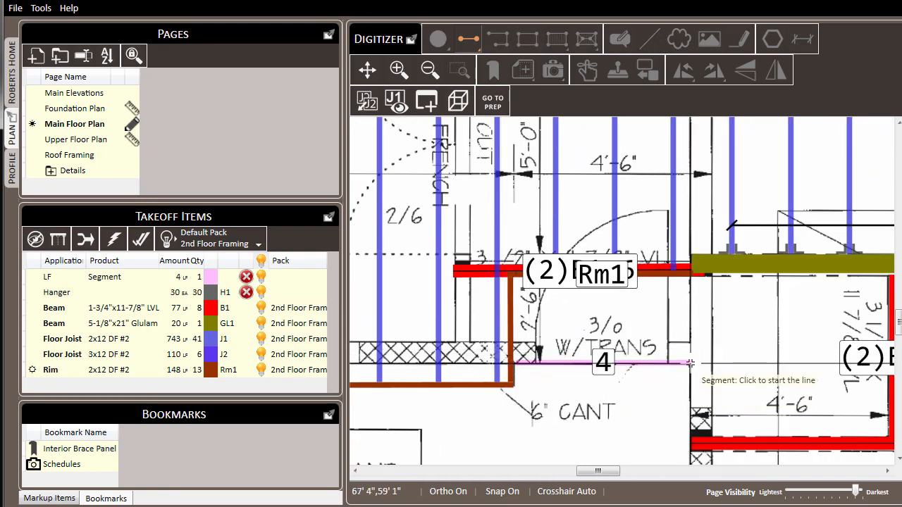
pyautogui.click(691, 364)
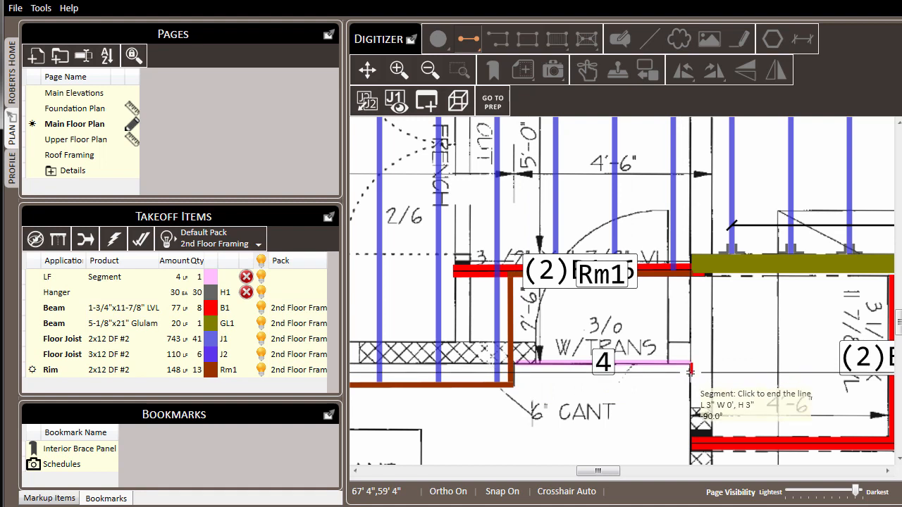
pyautogui.doubleClick(690, 426)
pyautogui.press('Escape')
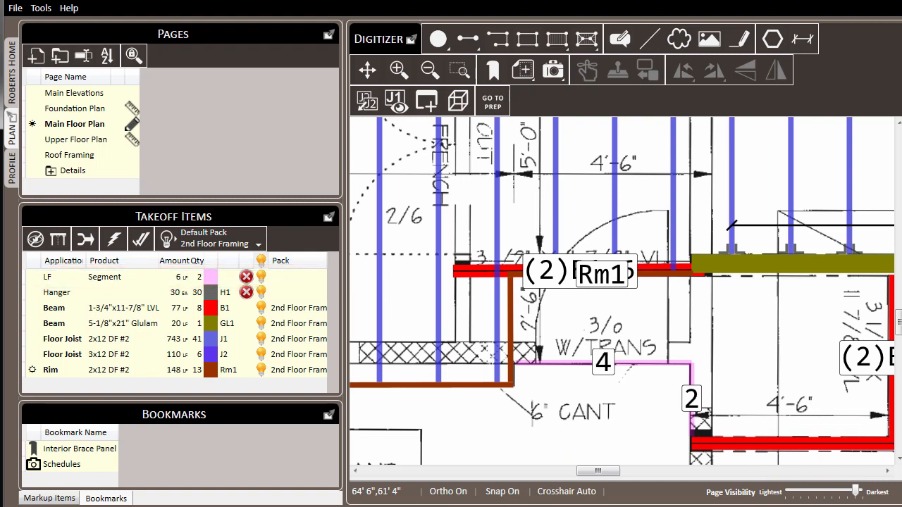
pyautogui.rightClick(108, 275)
pyautogui.moveTo(164, 285)
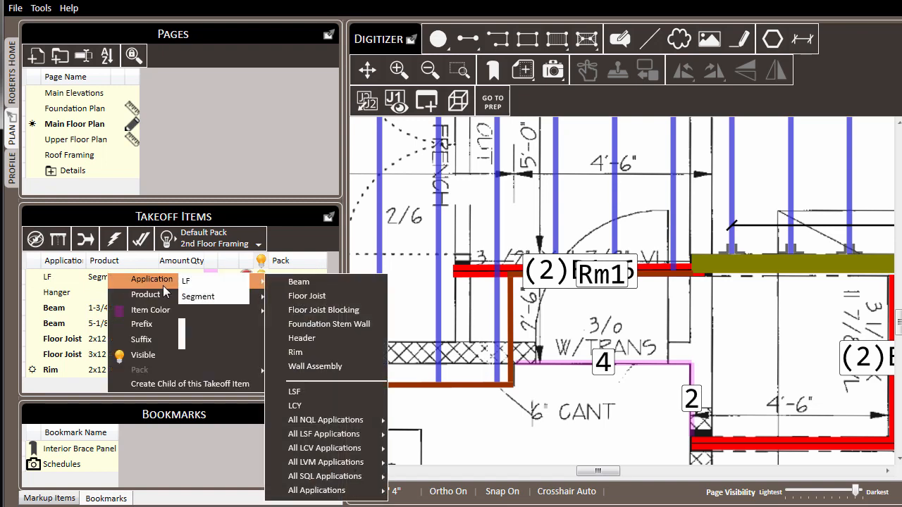
pyautogui.moveTo(158, 302)
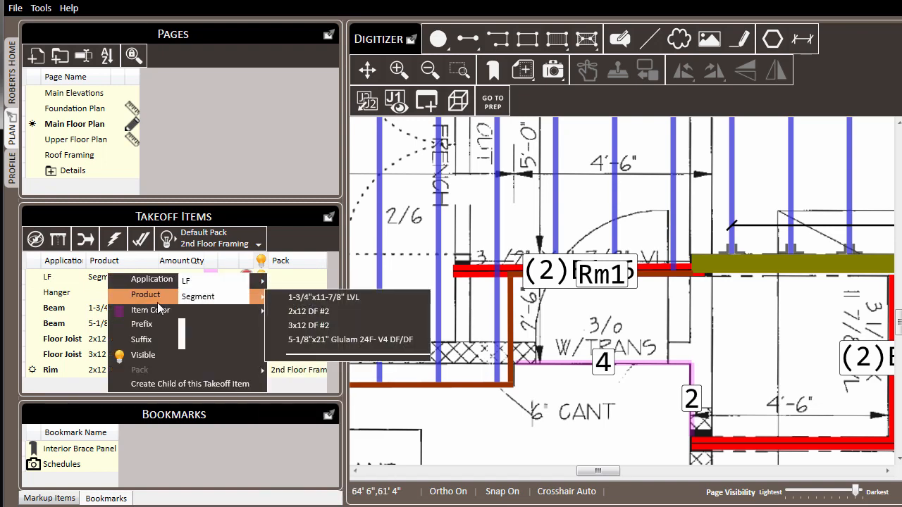
# Step: Move both entry line segments into the 2x12 DF #2 rim takeoff item
pyautogui.click(65, 278)
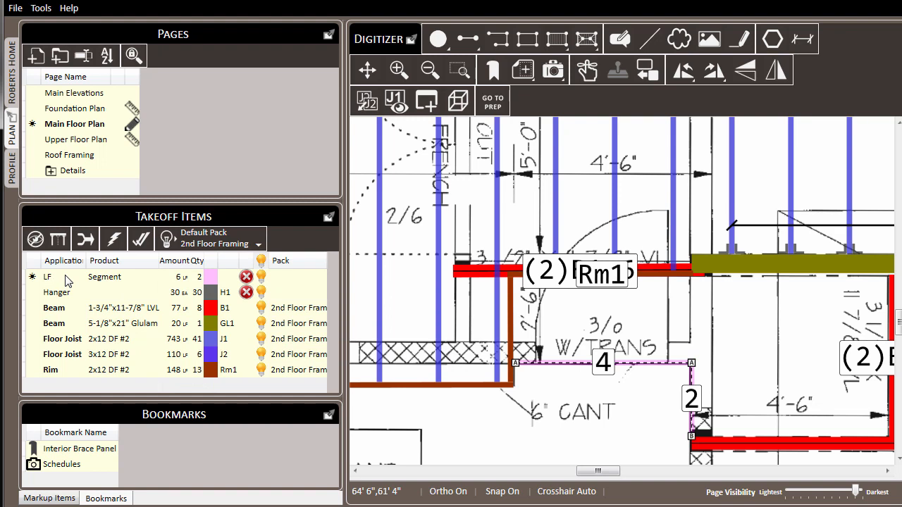
pyautogui.rightClick(106, 376)
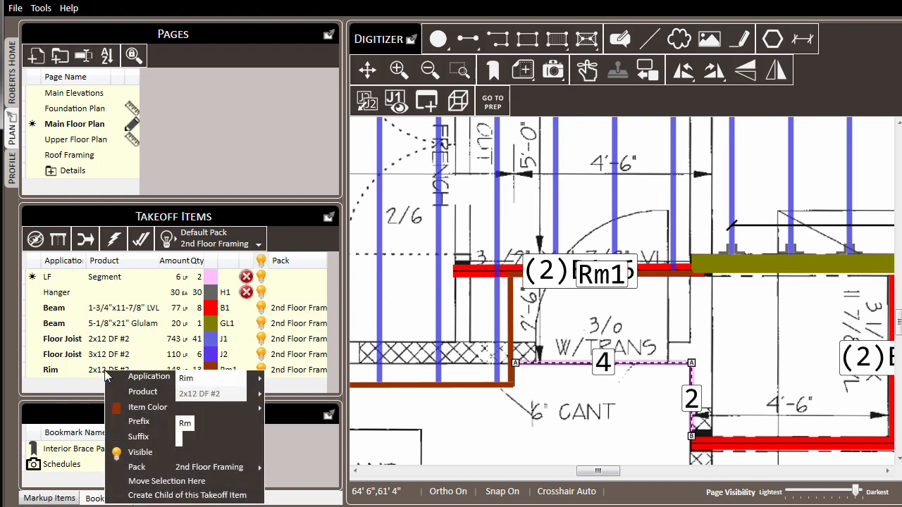
pyautogui.click(241, 485)
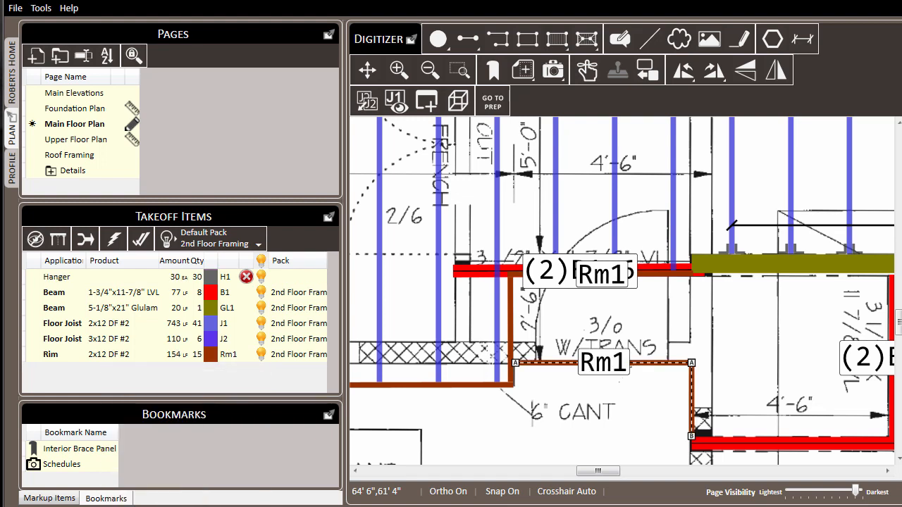